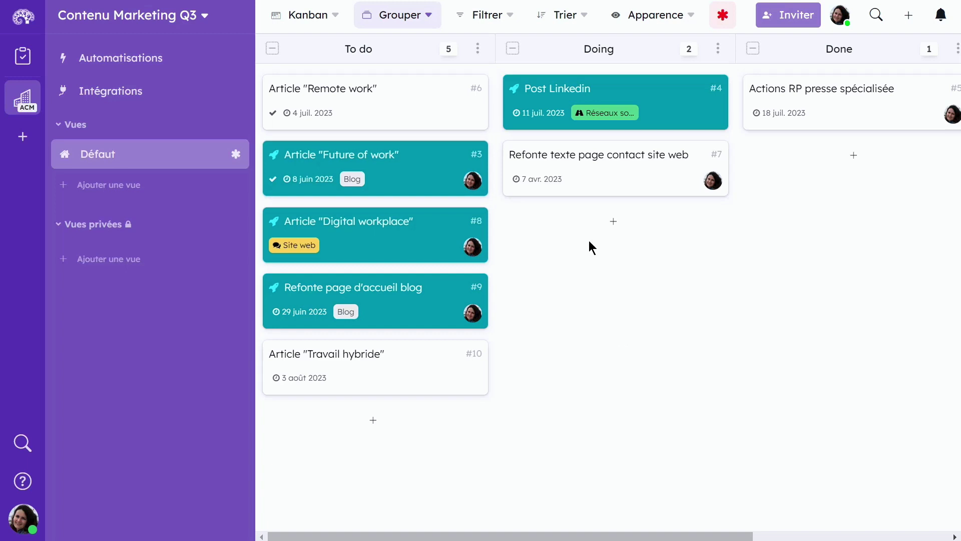
- Filter the board with the condition "Toutes les cartes attribuées à" set to demo_CSM
{"action": "left_click", "coordinate": [491, 23]}
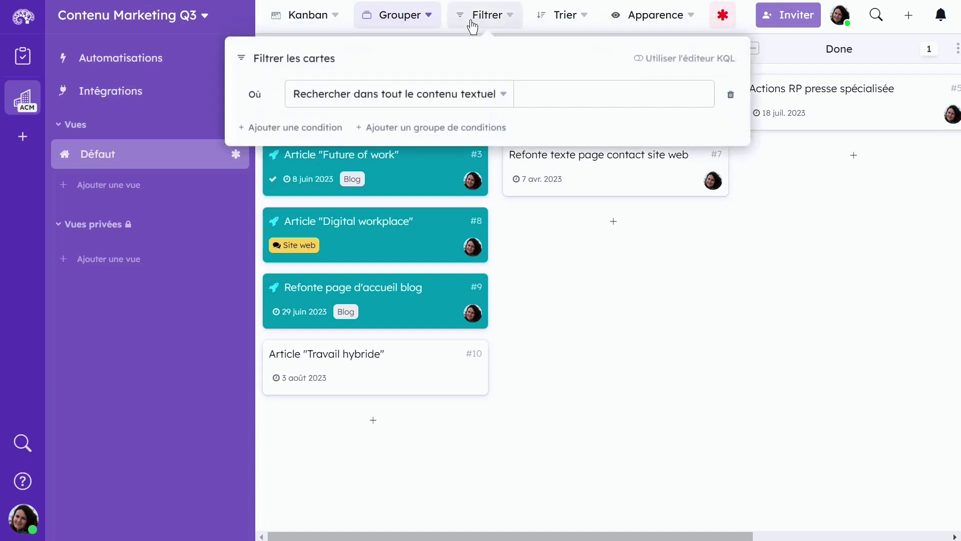
{"action": "left_click", "coordinate": [434, 100]}
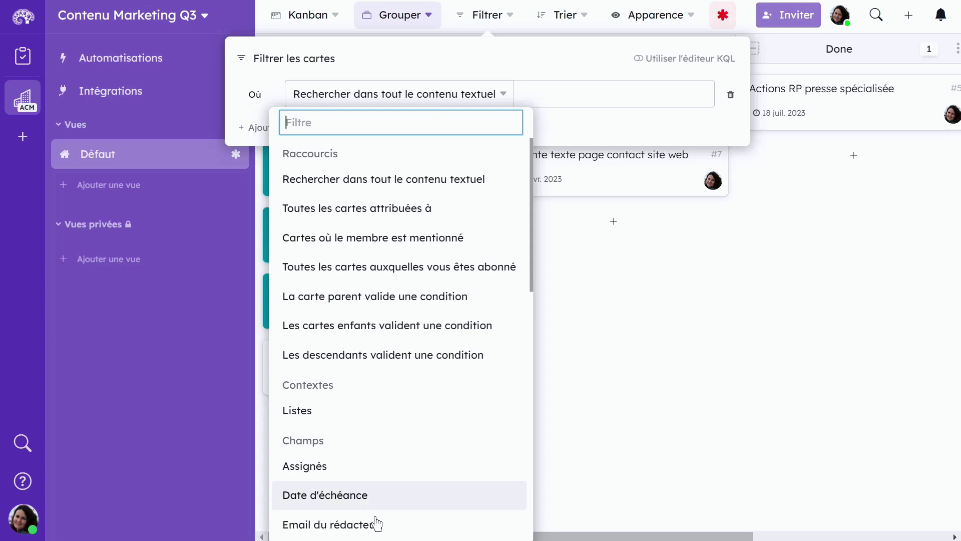
{"action": "scroll", "coordinate": [418, 498], "scroll_direction": "down", "scroll_amount": 5}
{"action": "scroll", "coordinate": [415, 496], "scroll_direction": "down", "scroll_amount": 2}
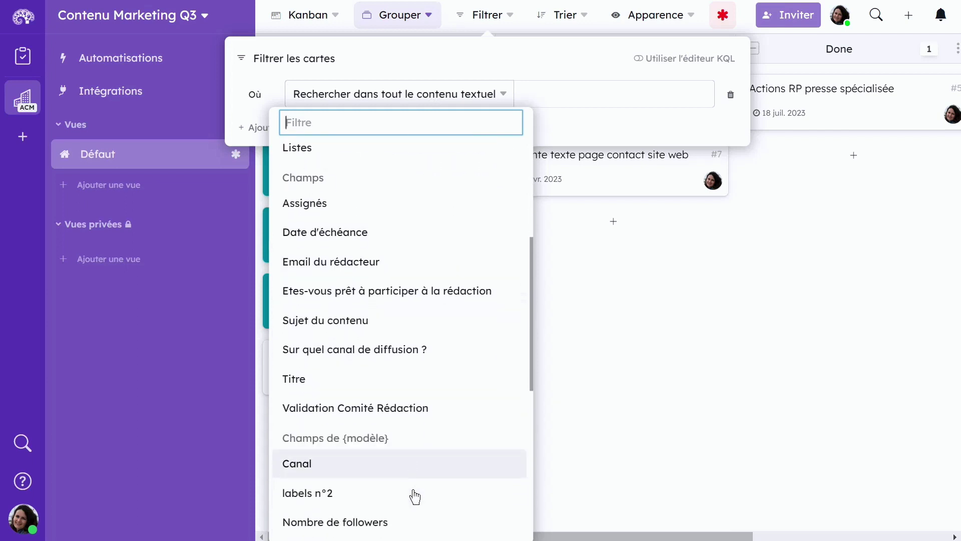
{"action": "scroll", "coordinate": [415, 497], "scroll_direction": "up", "scroll_amount": 6}
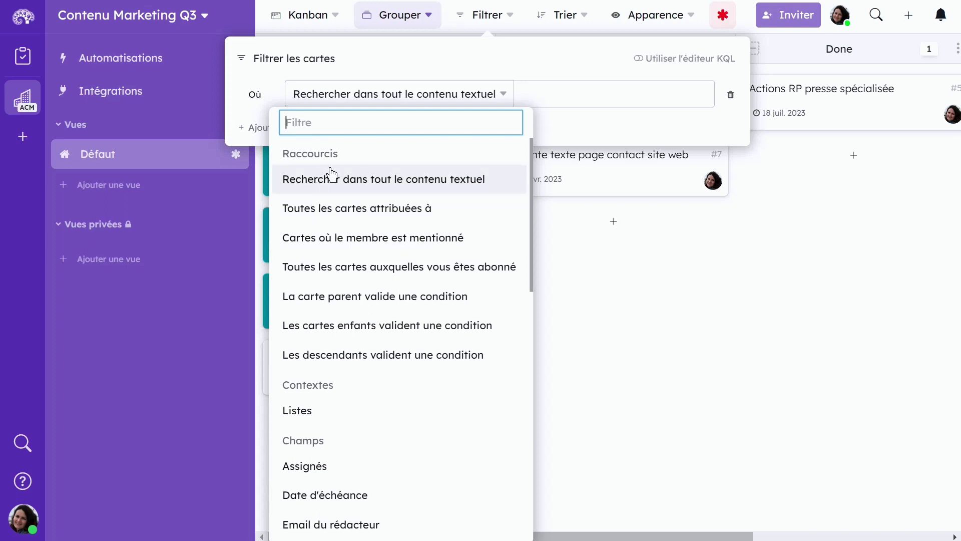
{"action": "left_click", "coordinate": [367, 209]}
{"action": "left_click", "coordinate": [521, 101]}
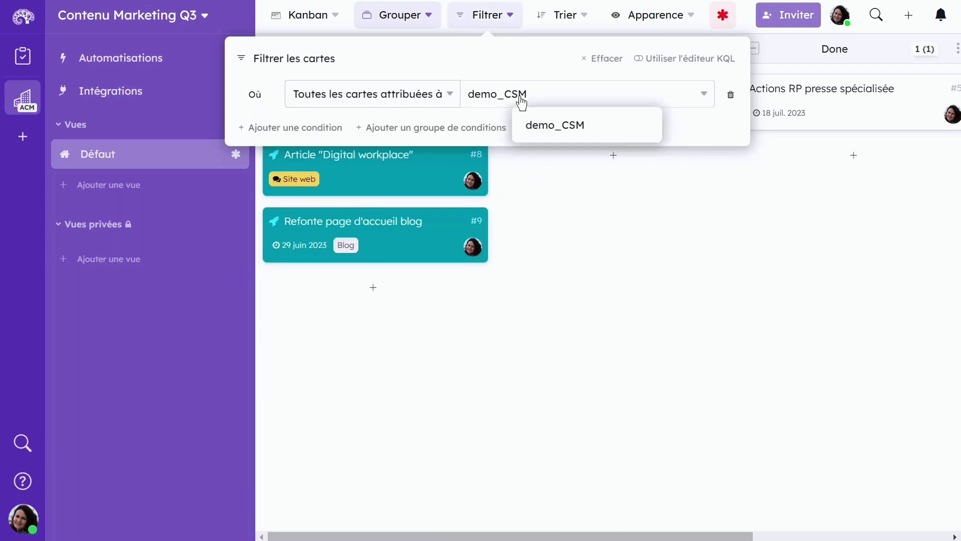
{"action": "left_click", "coordinate": [614, 129]}
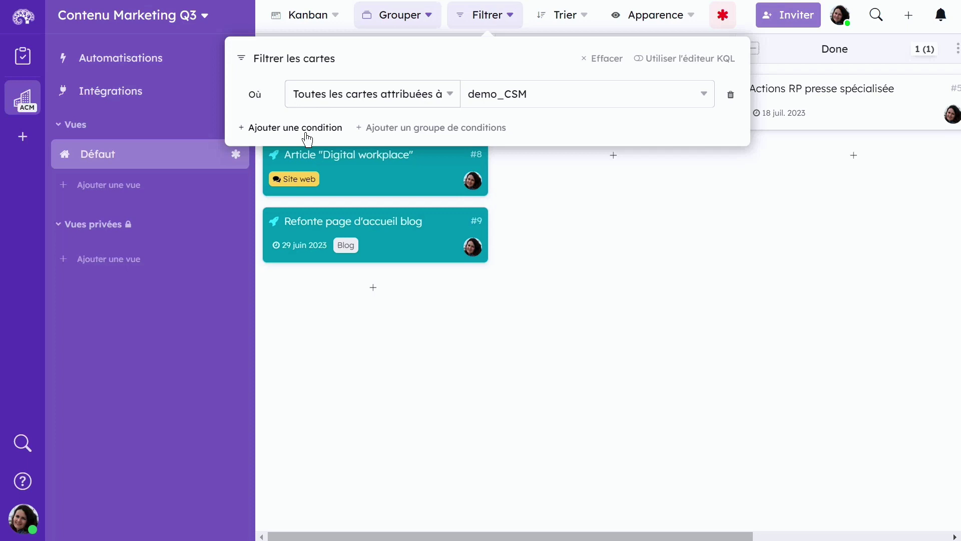
- Add an "and" filter condition where Listes comprend To do, and delete that condition again, keeping the assignee filter
{"action": "left_click", "coordinate": [307, 134]}
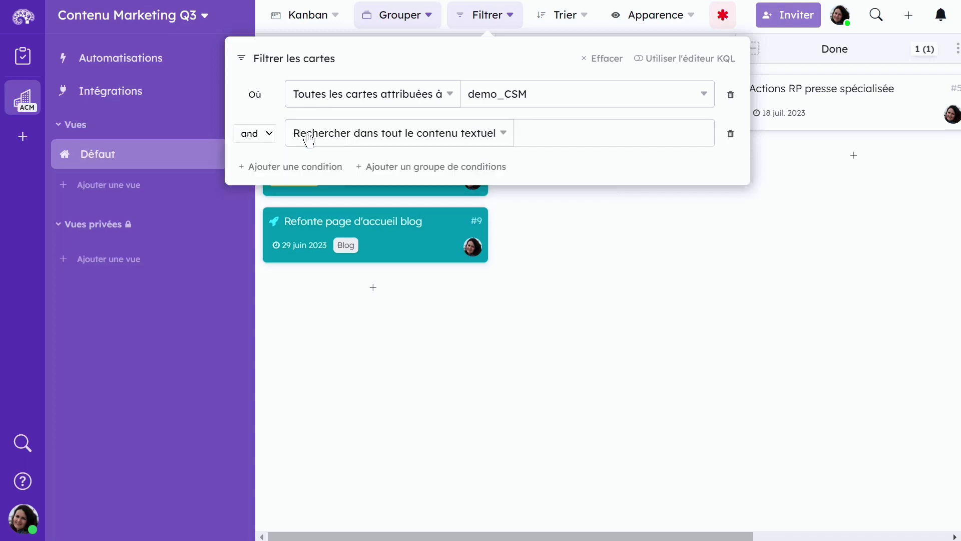
{"action": "left_click", "coordinate": [411, 139]}
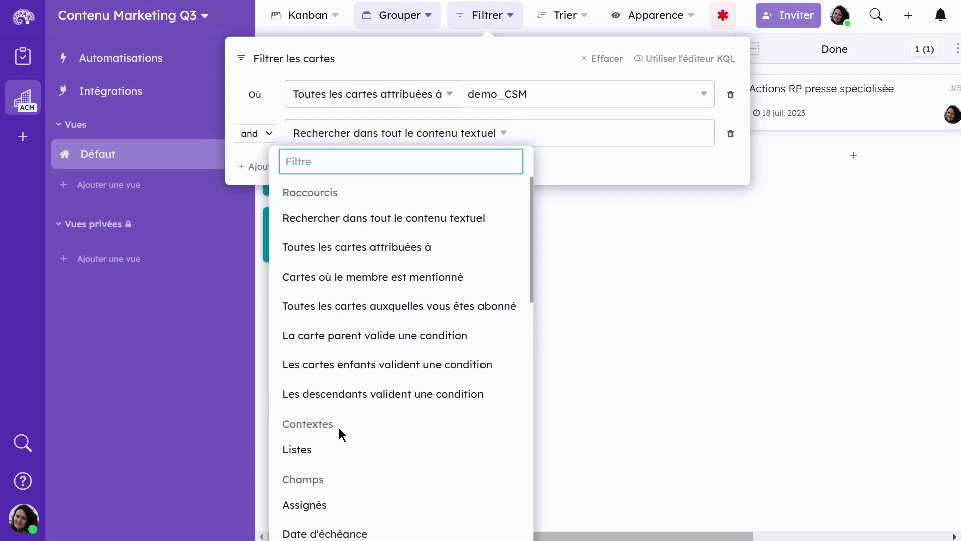
{"action": "left_click", "coordinate": [324, 454]}
{"action": "left_click", "coordinate": [601, 134]}
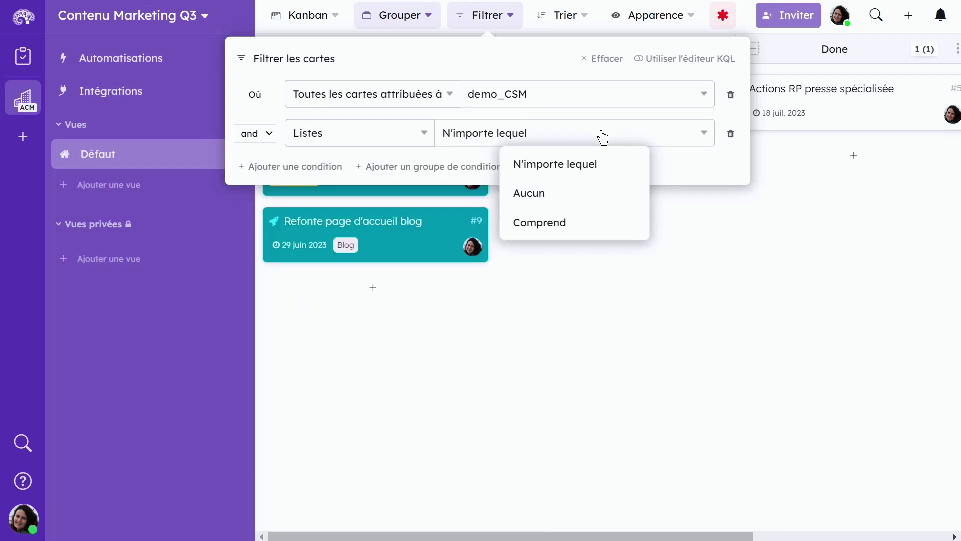
{"action": "left_click", "coordinate": [601, 221]}
{"action": "left_click", "coordinate": [646, 132]}
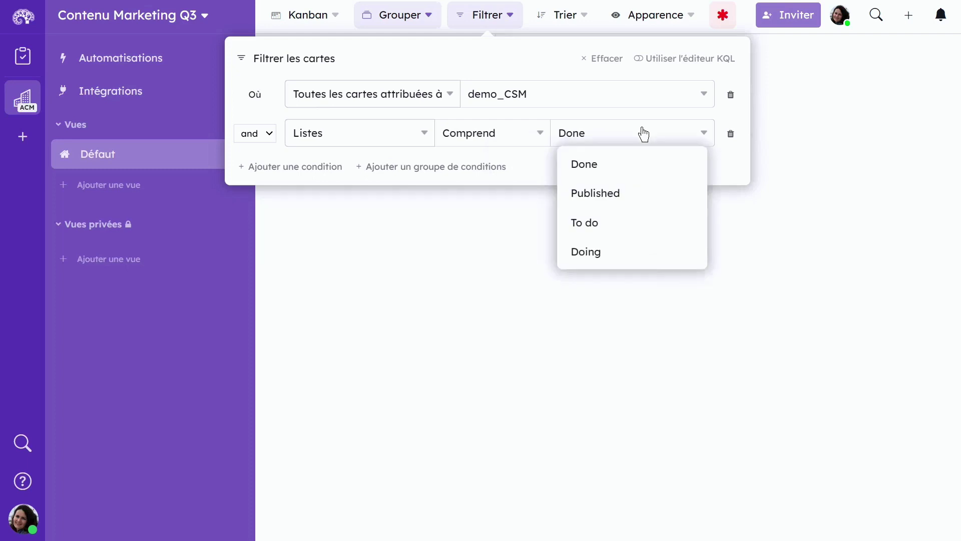
{"action": "left_click", "coordinate": [596, 234]}
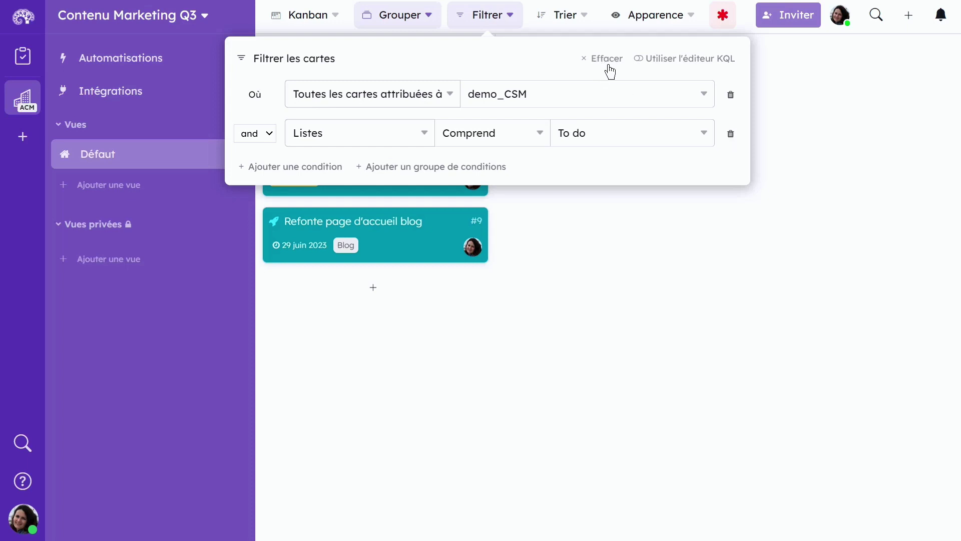
{"action": "left_click", "coordinate": [731, 136]}
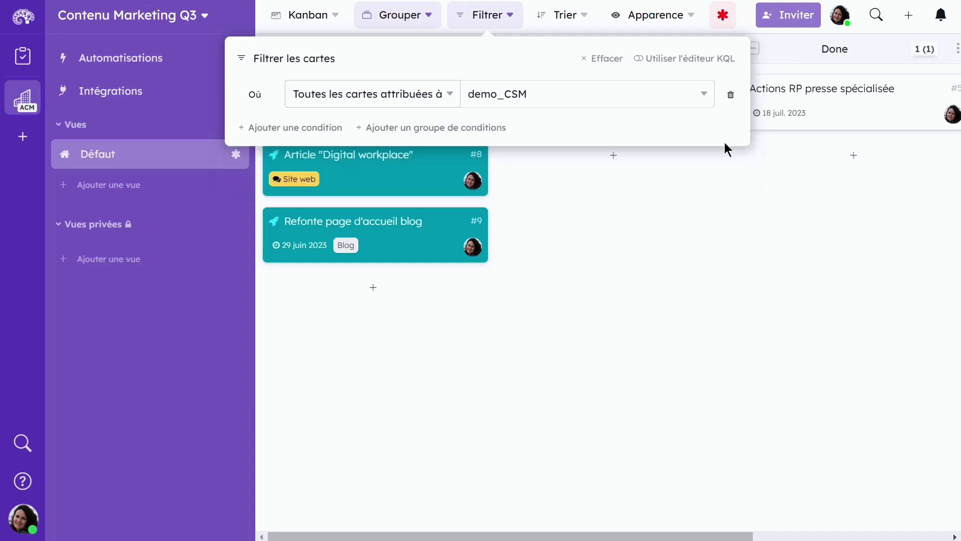
{"action": "left_click", "coordinate": [664, 201]}
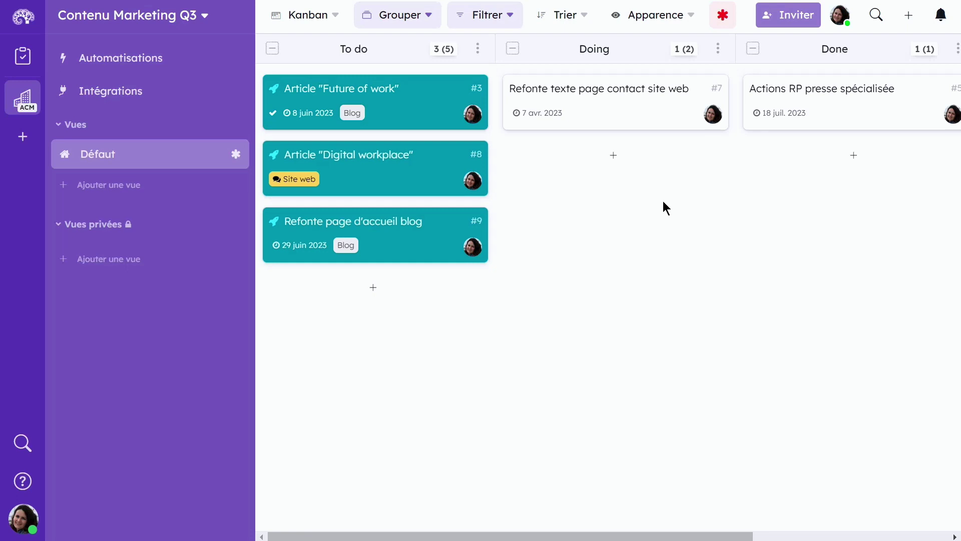
- Group the cards in columns by Canal and in rows by Validation Comité Rédaction
{"action": "left_click", "coordinate": [386, 17]}
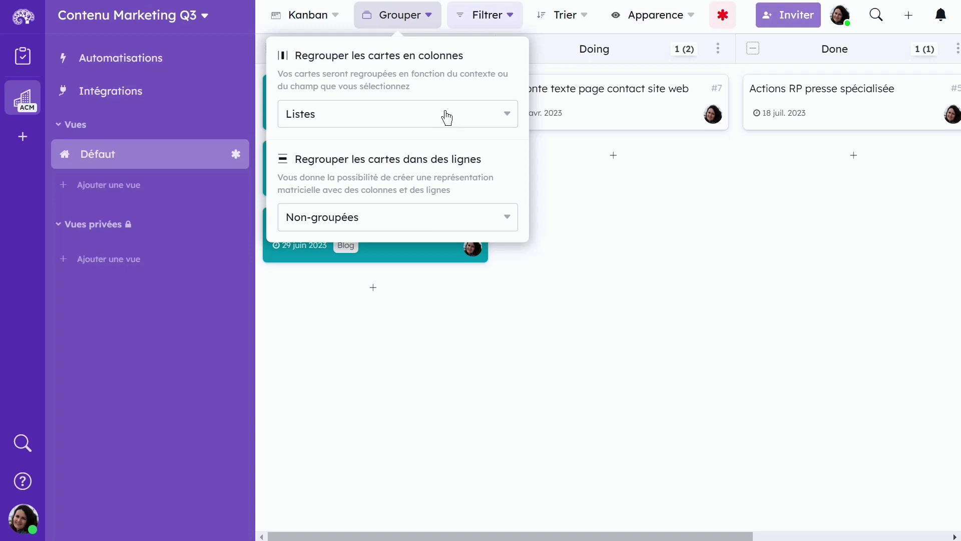
{"action": "left_click", "coordinate": [447, 118]}
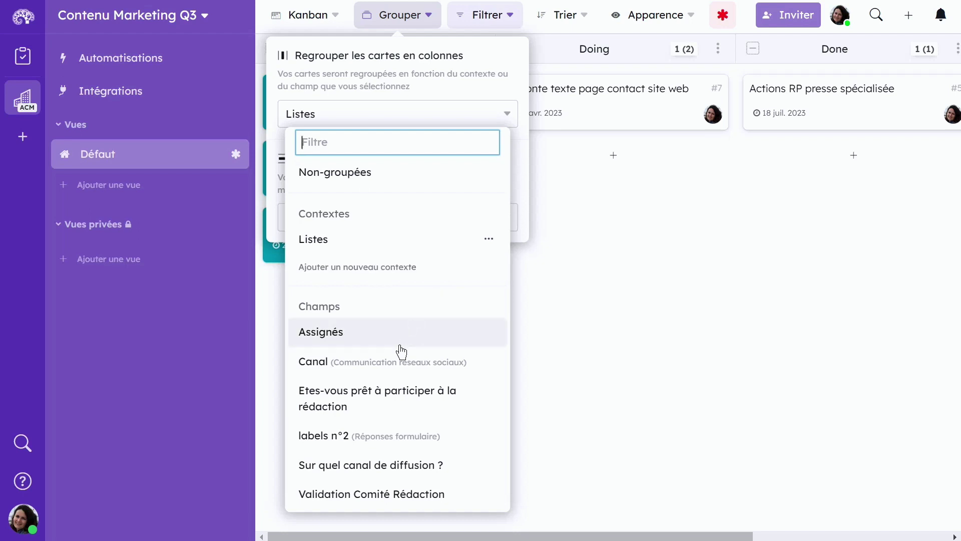
{"action": "left_click", "coordinate": [381, 363]}
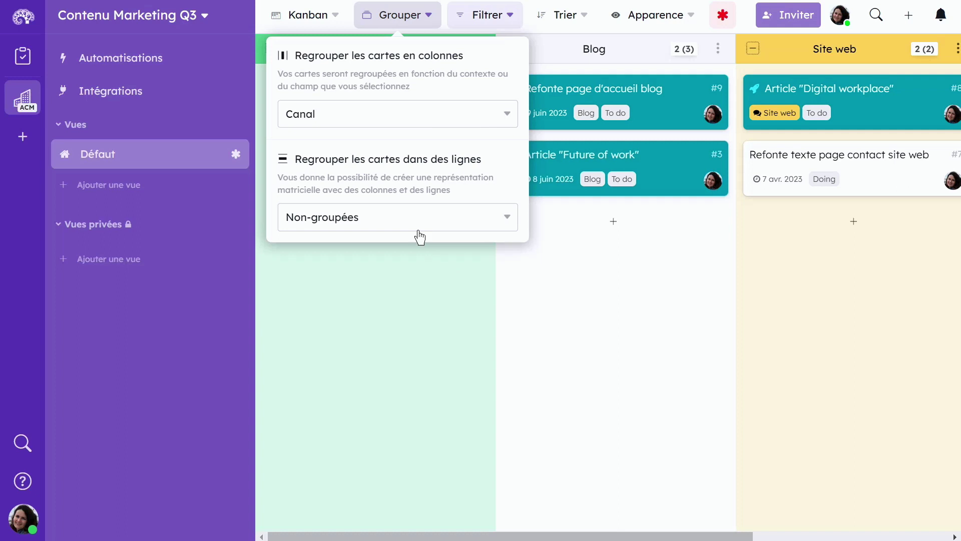
{"action": "left_click", "coordinate": [364, 219]}
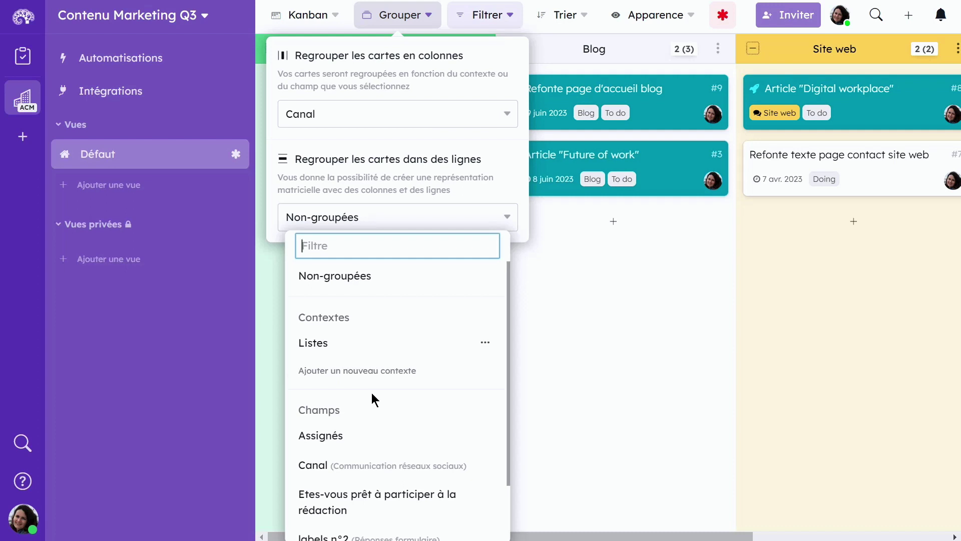
{"action": "scroll", "coordinate": [372, 394], "scroll_direction": "down", "scroll_amount": 1}
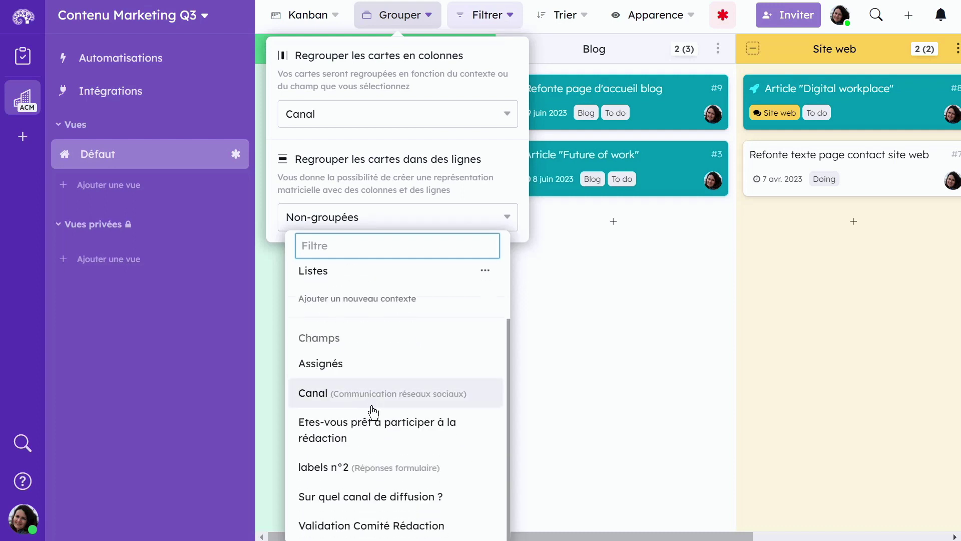
{"action": "left_click", "coordinate": [340, 526]}
{"action": "left_click", "coordinate": [340, 527]}
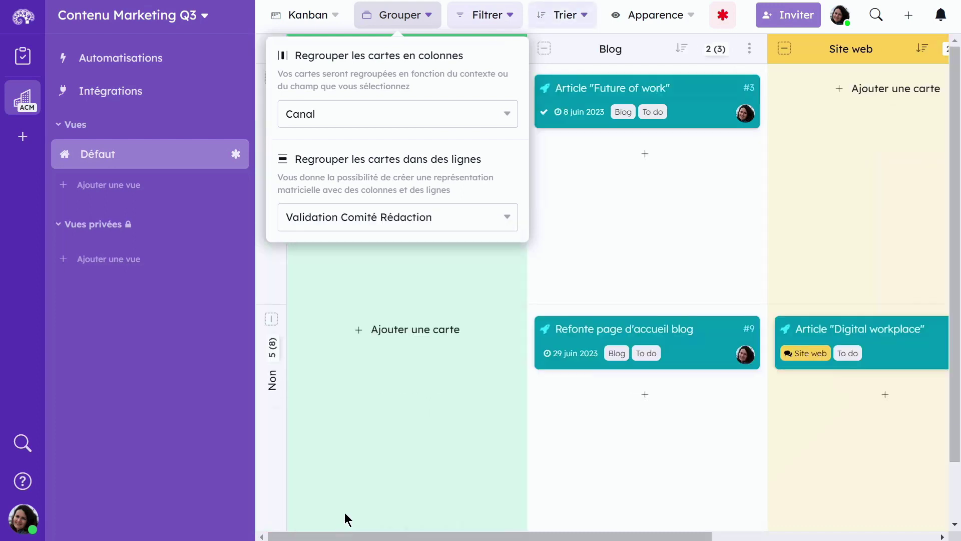
{"action": "left_click", "coordinate": [588, 482]}
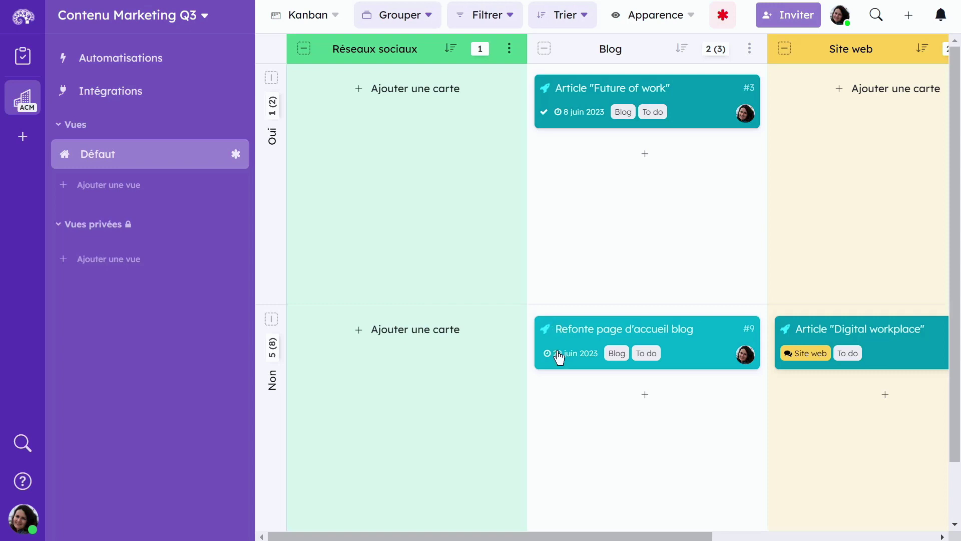
- Save the modified display as a new private view named "Mes cartes par canal"
{"action": "left_click", "coordinate": [724, 18]}
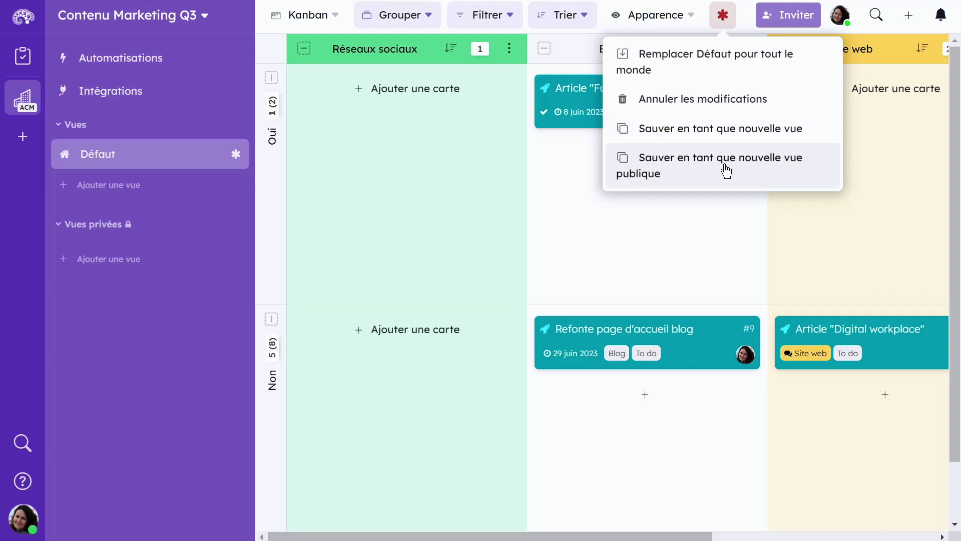
{"action": "left_click", "coordinate": [719, 130]}
{"action": "key", "text": "BackSpace"}
{"action": "type", "text": "Mes cartes par canal"}
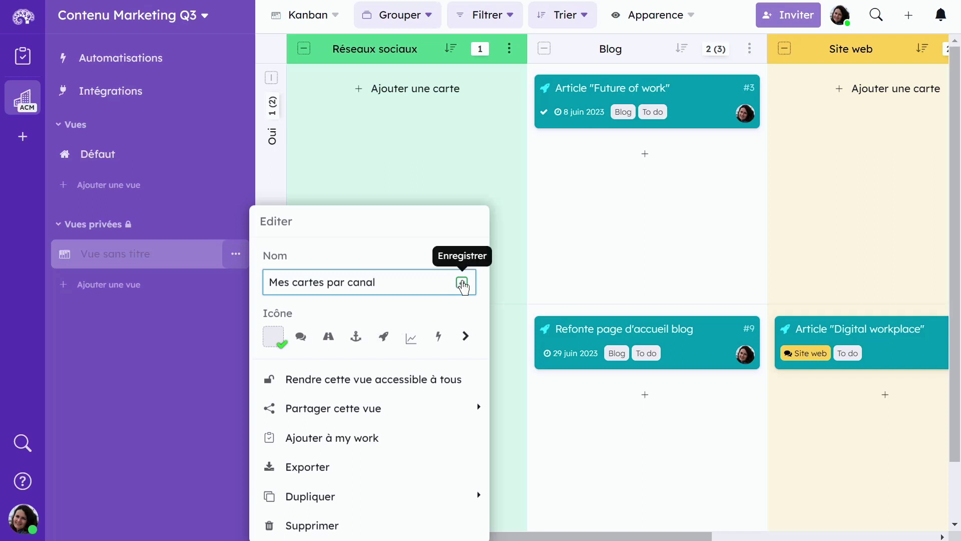
{"action": "left_click", "coordinate": [462, 284]}
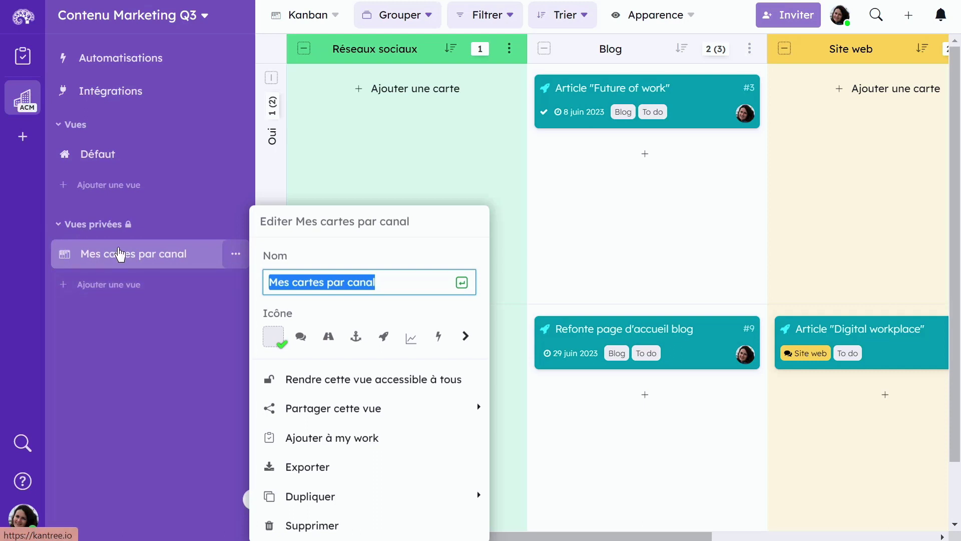
{"action": "left_click", "coordinate": [161, 350]}
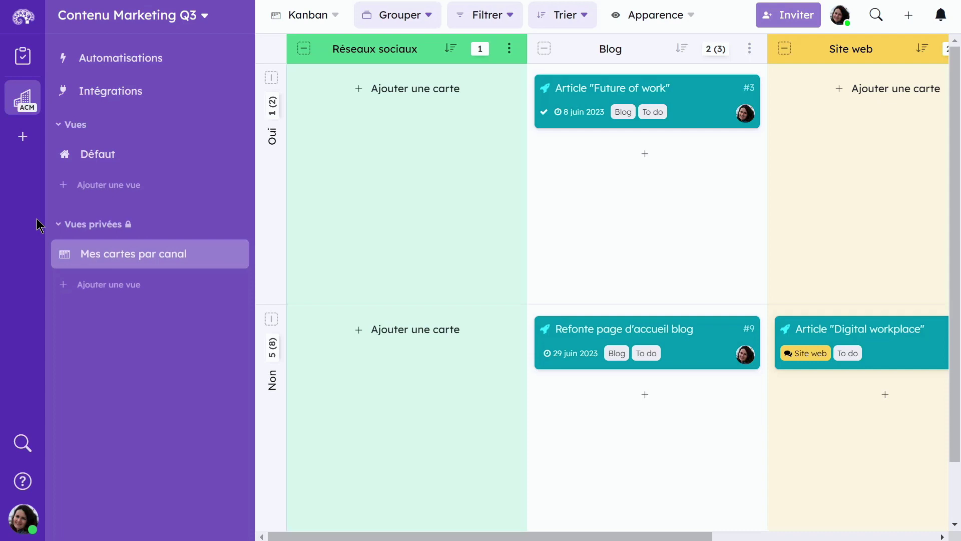
- Look at the Défaut view and return to the private view Mes cartes par canal
{"action": "left_click", "coordinate": [119, 159]}
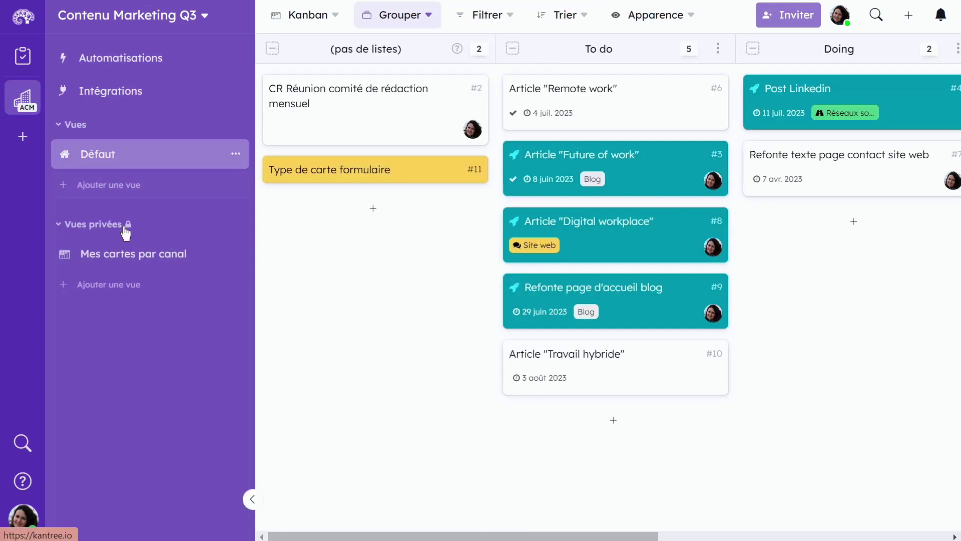
{"action": "left_click", "coordinate": [129, 262]}
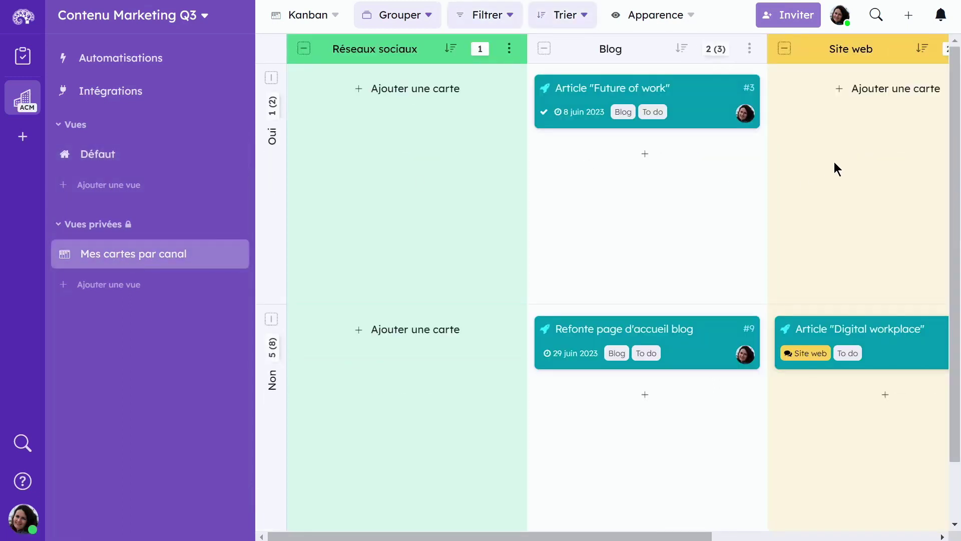
{"action": "left_click", "coordinate": [786, 17]}
{"action": "left_click", "coordinate": [839, 44]}
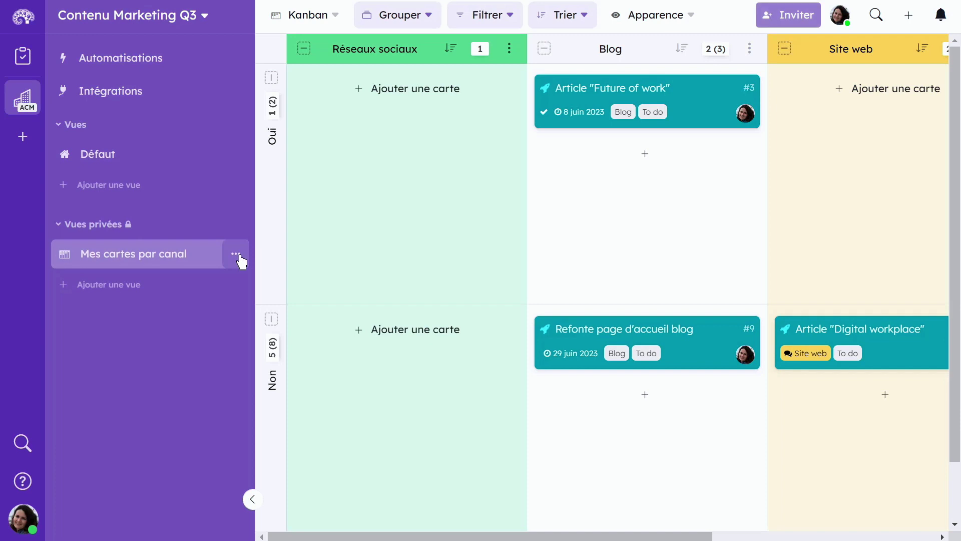
- Share the Mes cartes par canal view through a read-only link
{"action": "left_click", "coordinate": [235, 254]}
{"action": "left_click", "coordinate": [429, 407]}
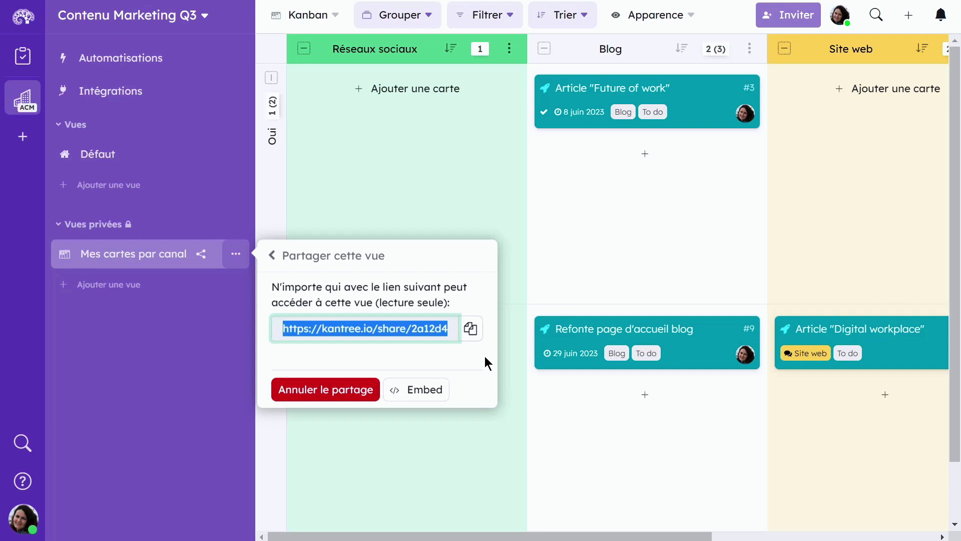
{"action": "left_click", "coordinate": [237, 255]}
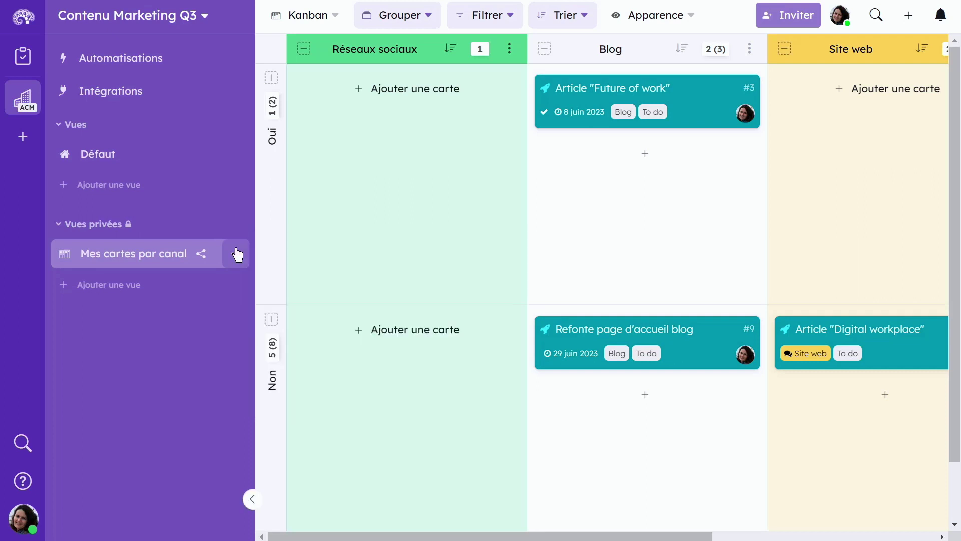
- Make the Mes cartes par canal view accessible to all workspace members and add it to My work
{"action": "left_click", "coordinate": [238, 255]}
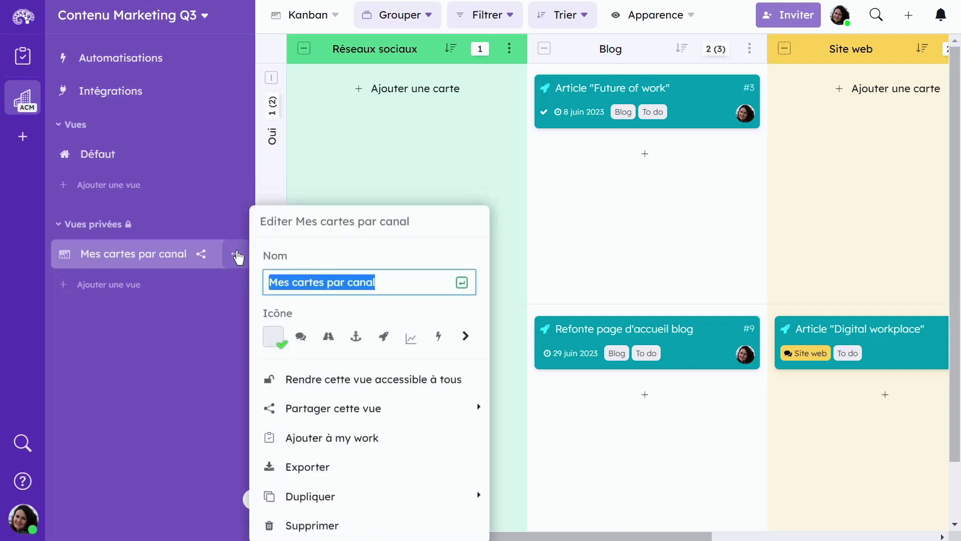
{"action": "left_click", "coordinate": [334, 390]}
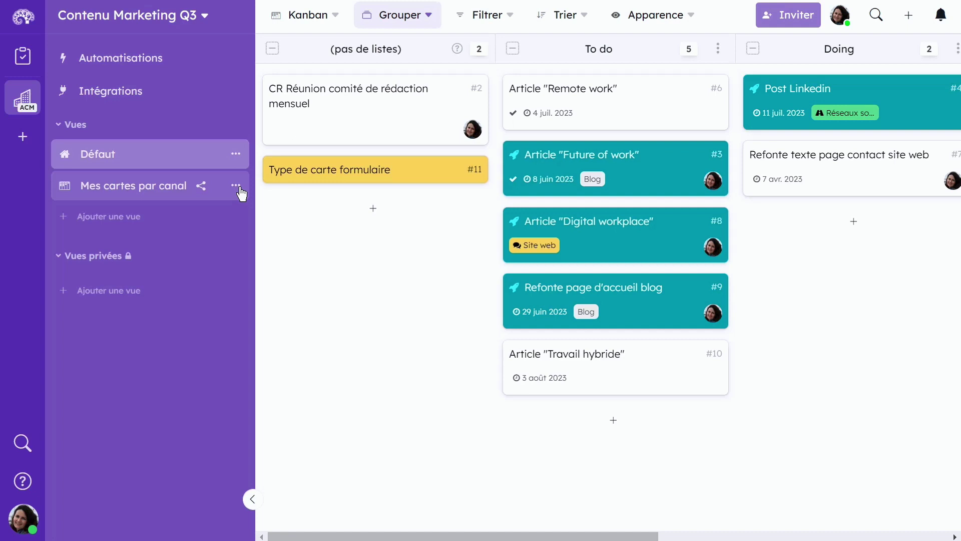
{"action": "left_click", "coordinate": [235, 187]}
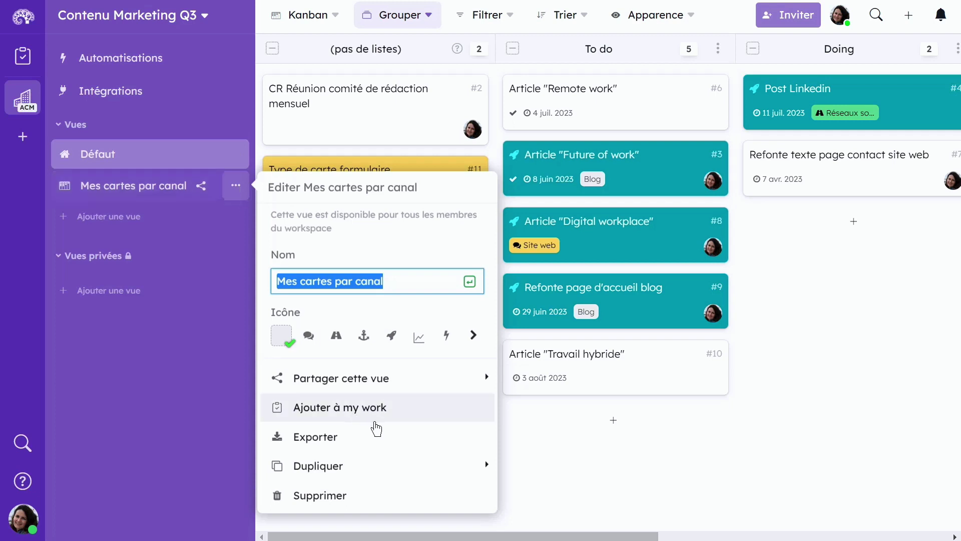
{"action": "left_click", "coordinate": [403, 414]}
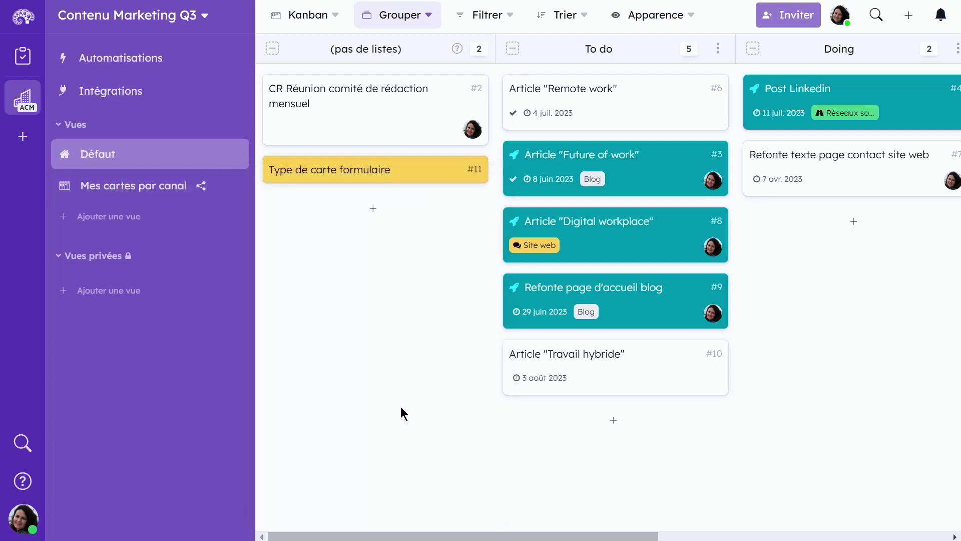
- Go to My work and open the Mes cartes par canal view from the workspace views there
{"action": "left_click", "coordinate": [25, 67]}
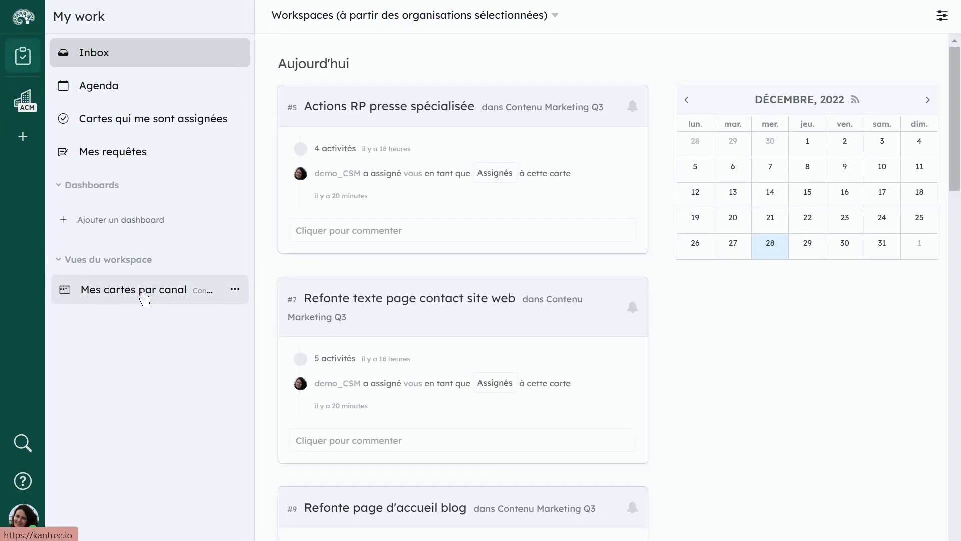
{"action": "left_click", "coordinate": [142, 295]}
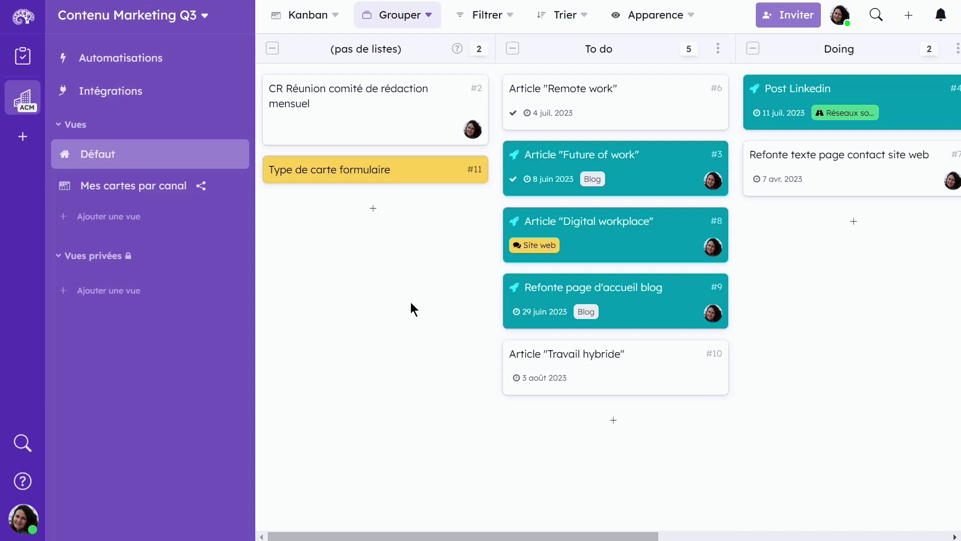
- Display the cards of the workspace's Mes cartes par canal view as Liste
{"action": "left_click", "coordinate": [166, 190]}
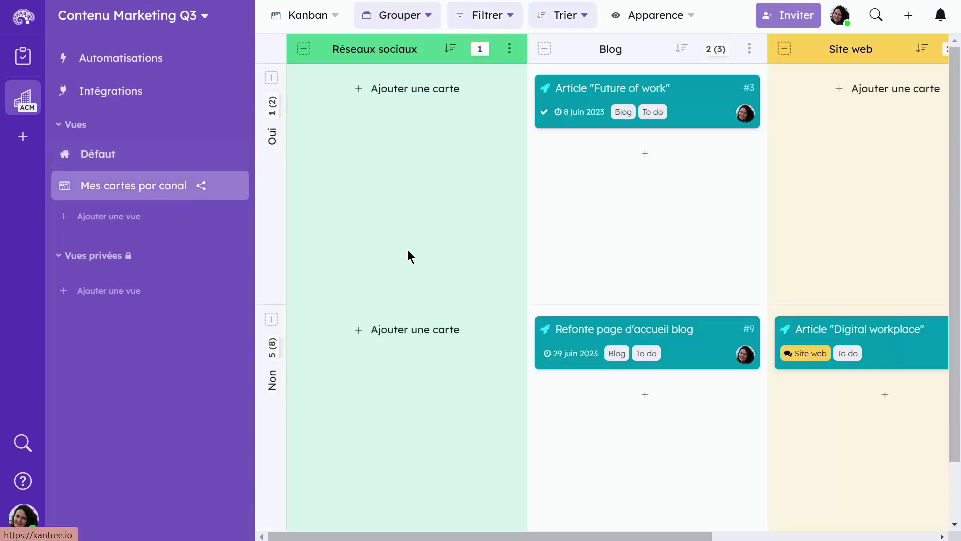
{"action": "left_click", "coordinate": [324, 20]}
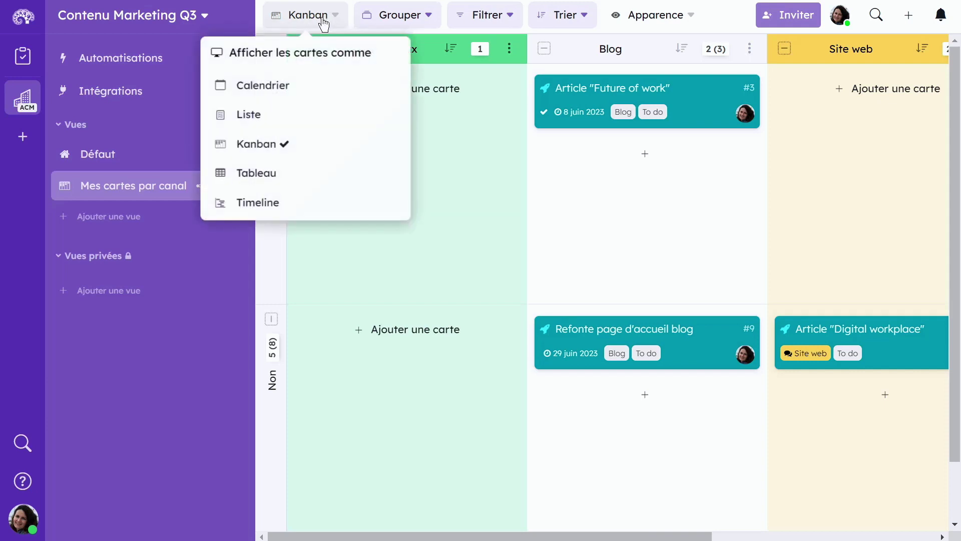
{"action": "left_click", "coordinate": [245, 116]}
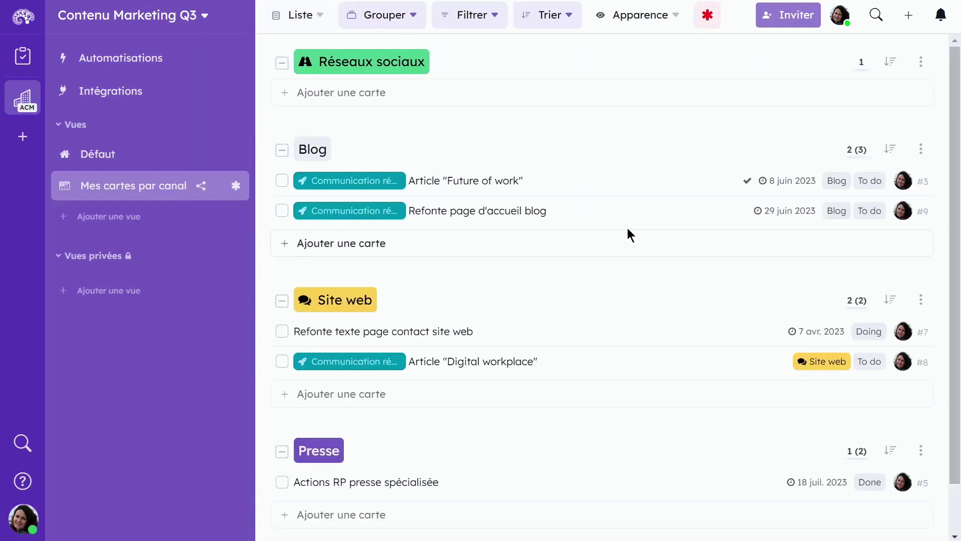